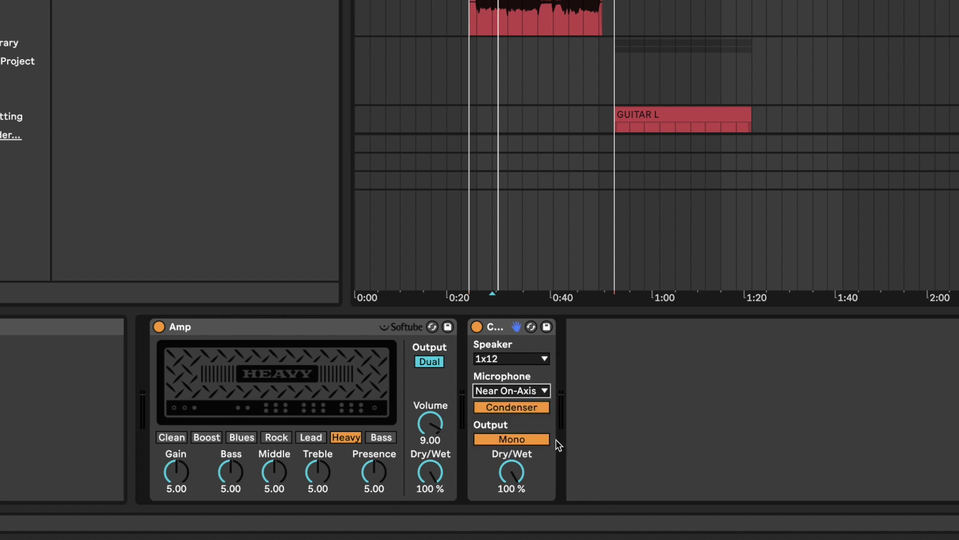
# Toggle the Condenser microphone setting of the Cabinet device
pyautogui.click(521, 407)
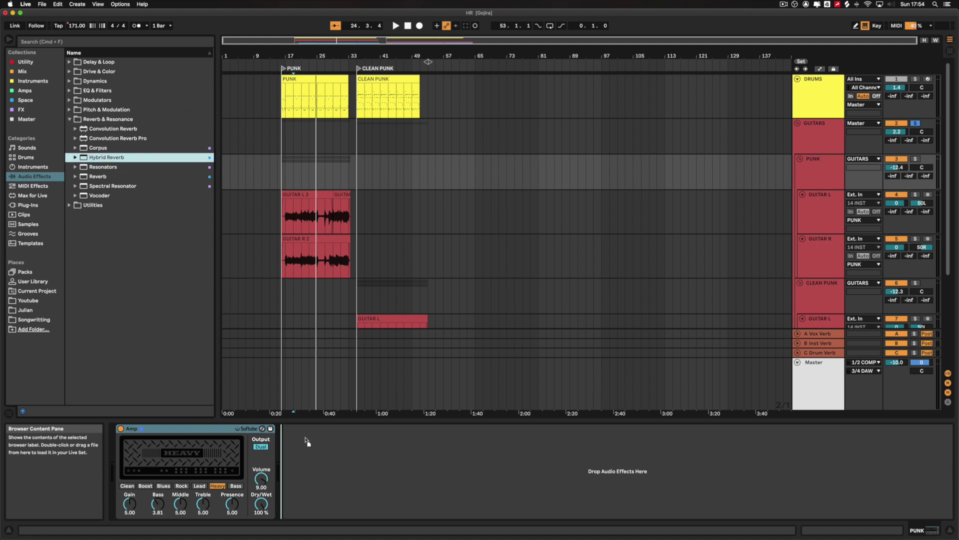
# Add a Hybrid Reverb after the Amp on the PUNK group track and set its routing to Convolution
pyautogui.moveTo(313, 450); pyautogui.dragTo(322, 442)
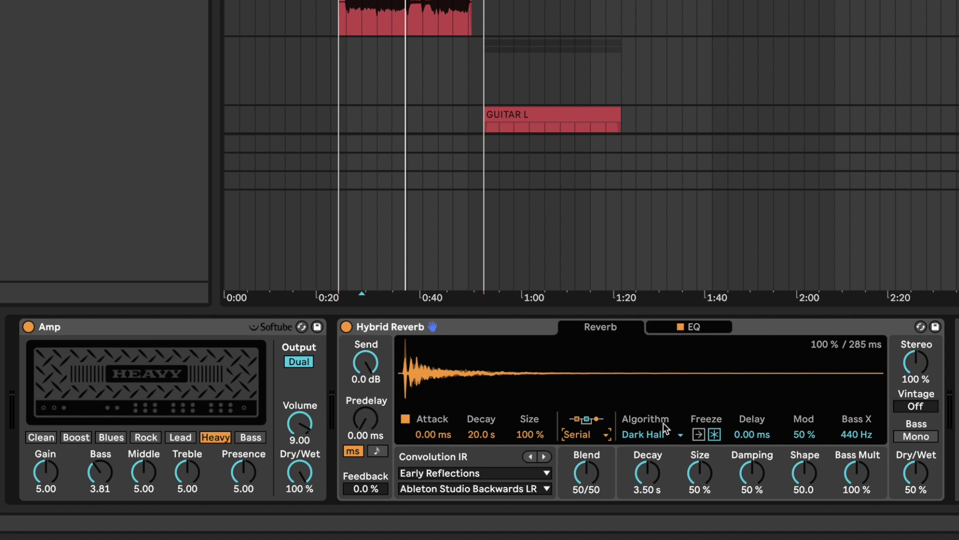
pyautogui.click(587, 432)
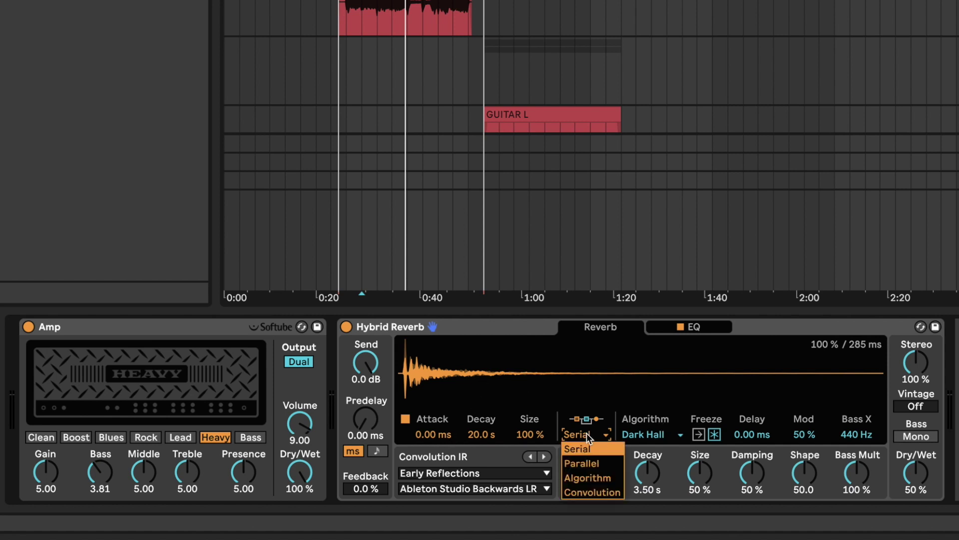
pyautogui.click(586, 492)
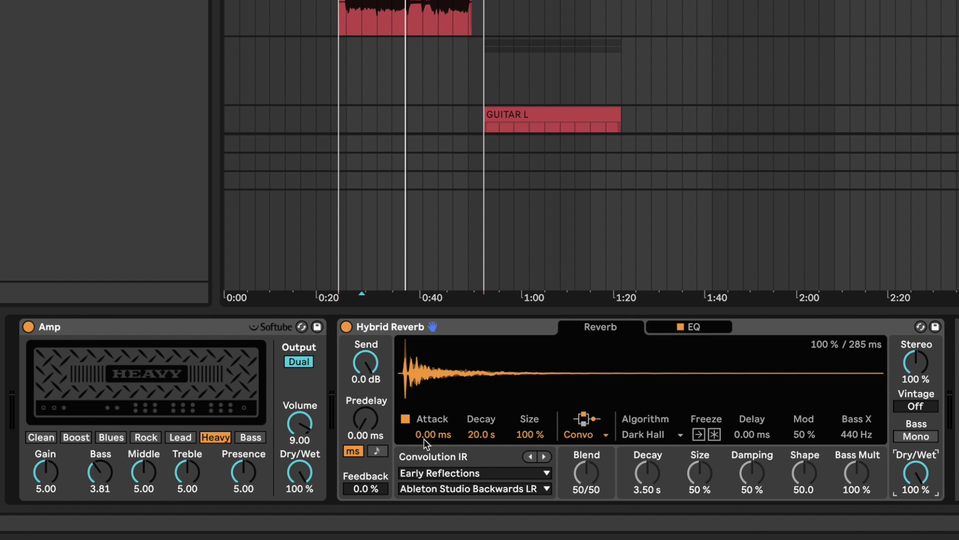
# Load the impulse response Custom1x12 ET65 B5 from the Guitar Cabs RAW IRs folder into the Hybrid Reverb
pyautogui.click(465, 471)
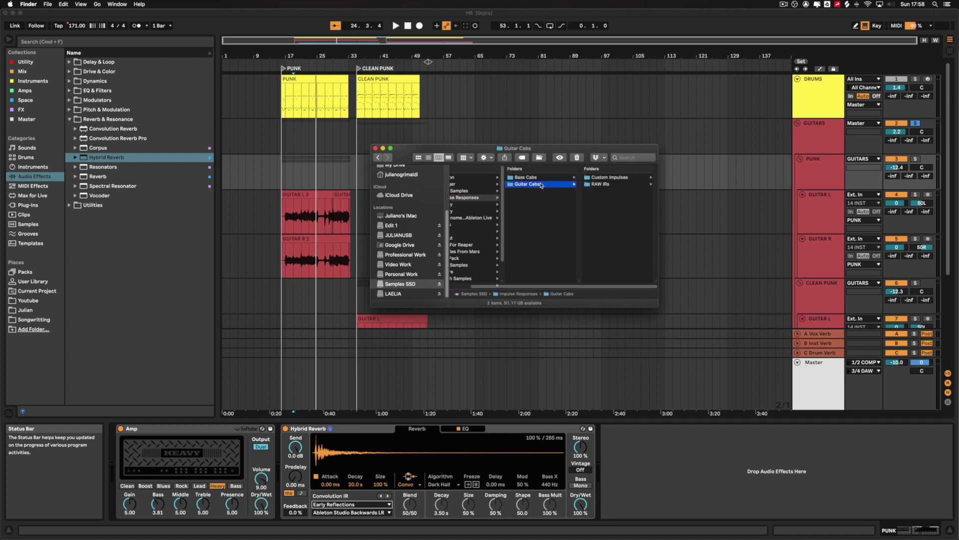
pyautogui.click(598, 184)
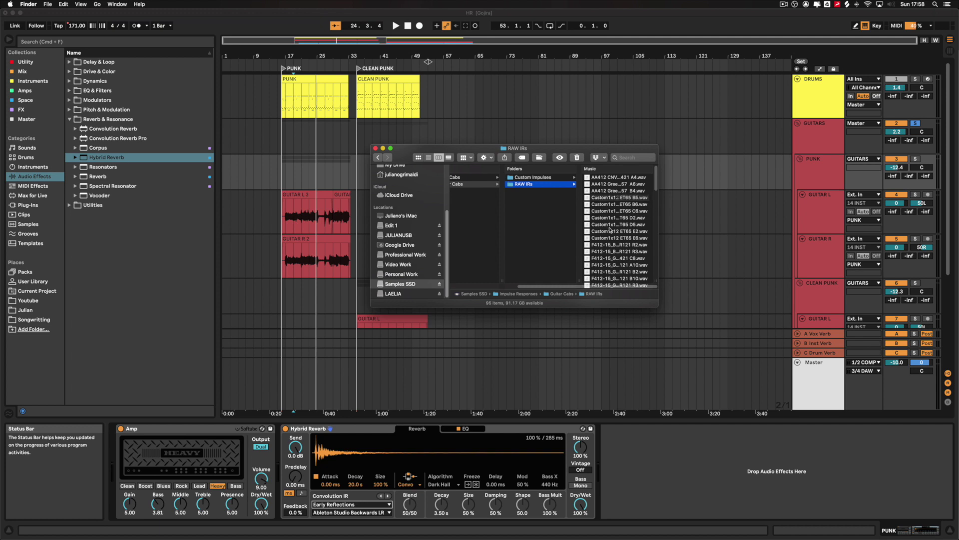
pyautogui.moveTo(572, 212); pyautogui.dragTo(315, 452)
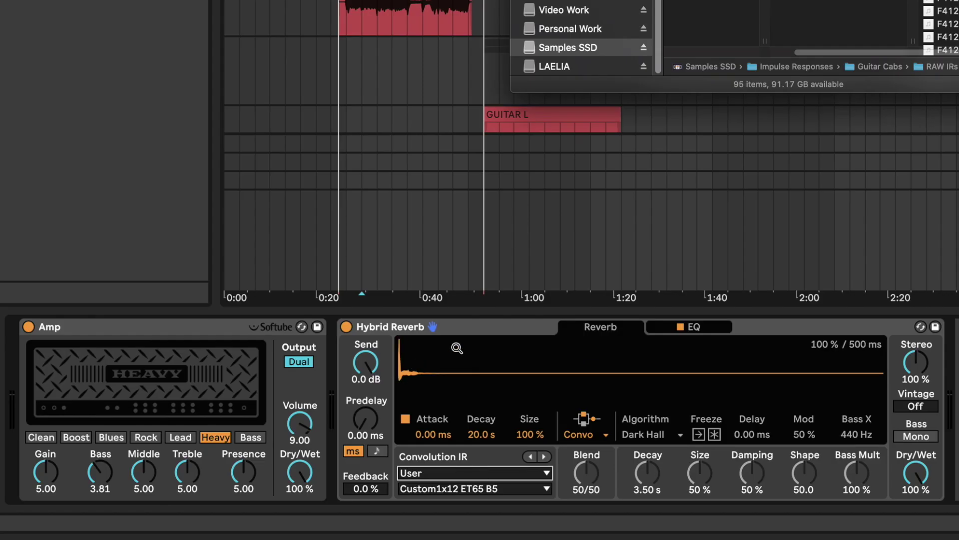
# Switch to Finder and look through the guitar cabinet impulse response files in the RAW IRs folder
pyautogui.press('super+Tab')
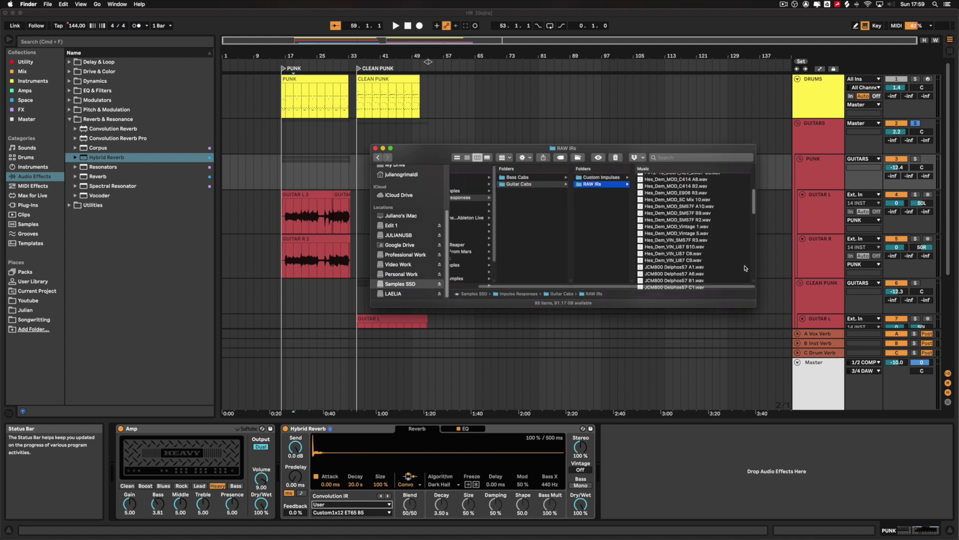
pyautogui.scroll(5, 720, 245)
pyautogui.scroll(-1, 705, 224)
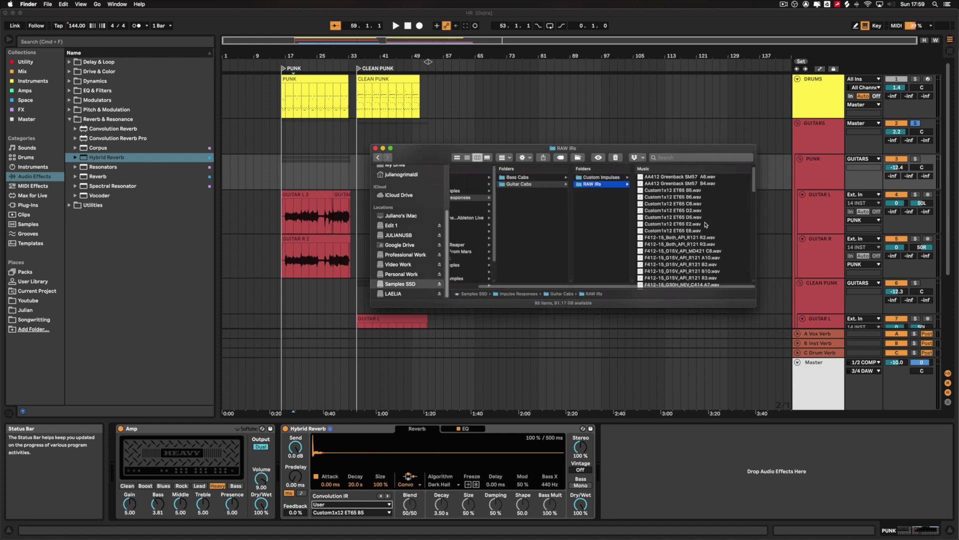
pyautogui.scroll(-10, 693, 213)
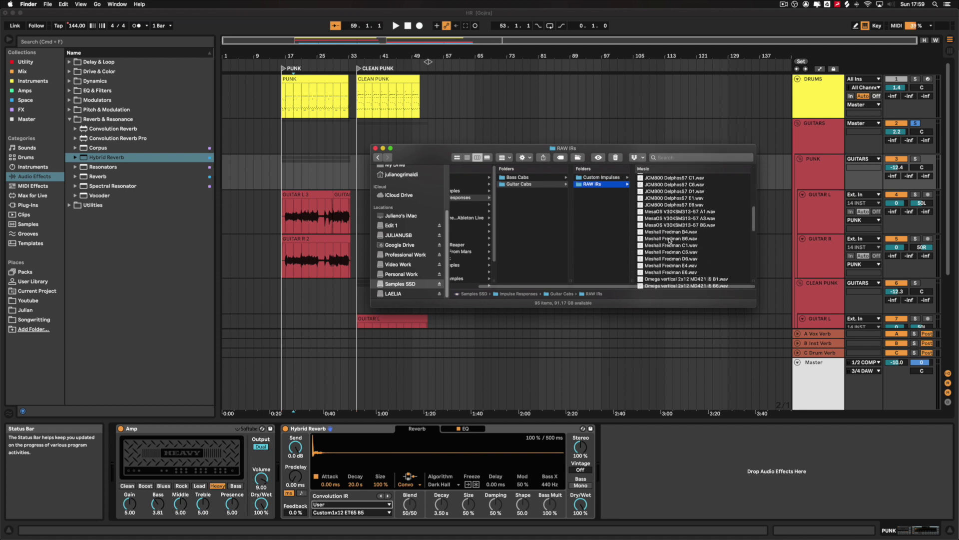
pyautogui.scroll(-5, 669, 241)
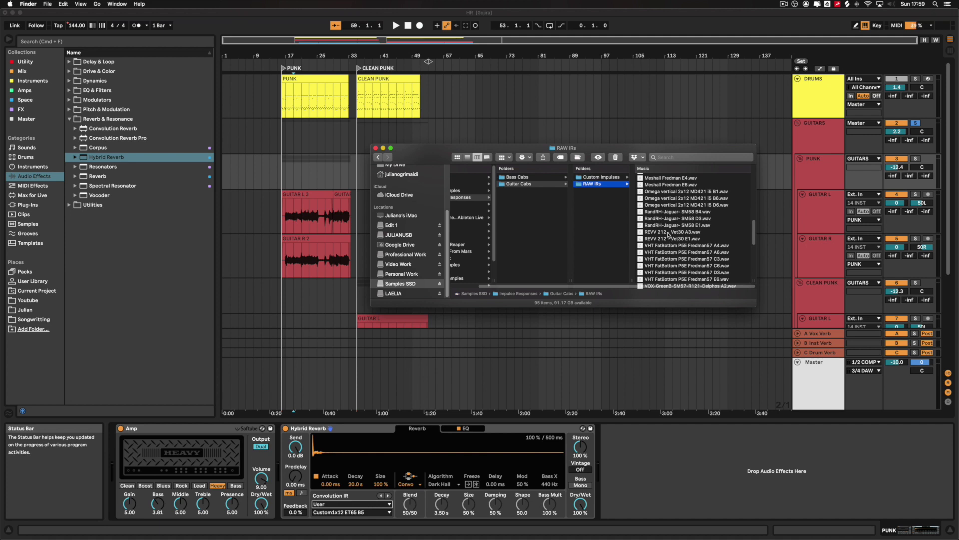
pyautogui.scroll(10, 669, 234)
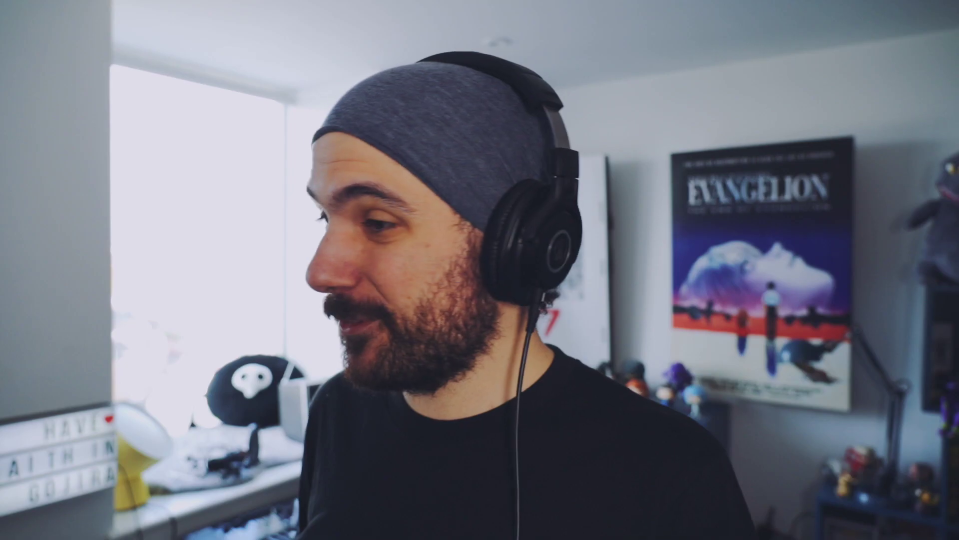
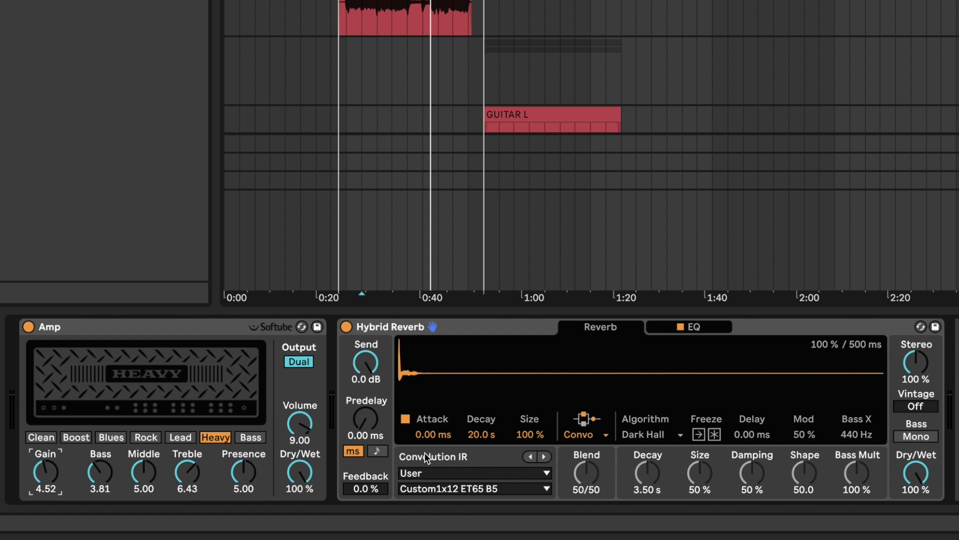
# Examine the list of user impulse responses available in the Hybrid Reverb, keeping the current one
pyautogui.click(495, 487)
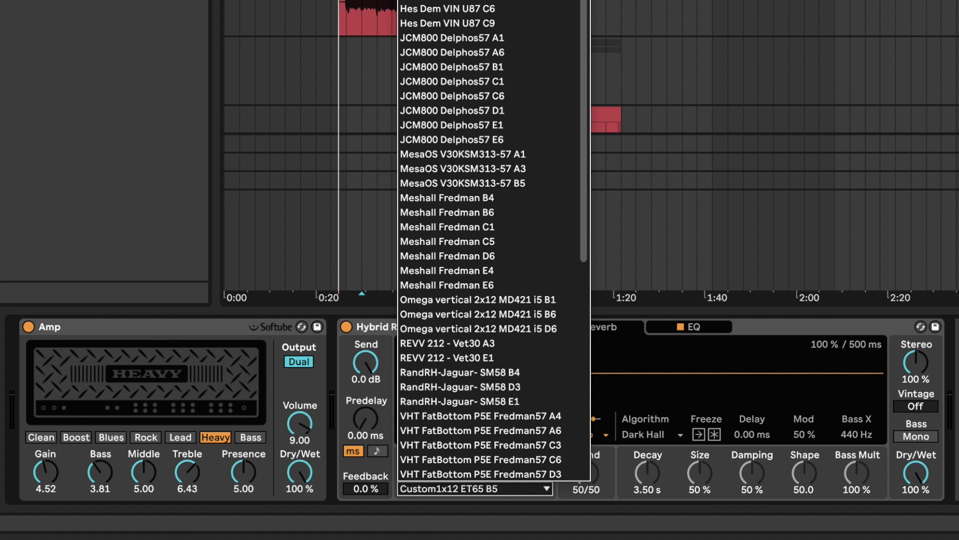
pyautogui.click(635, 338)
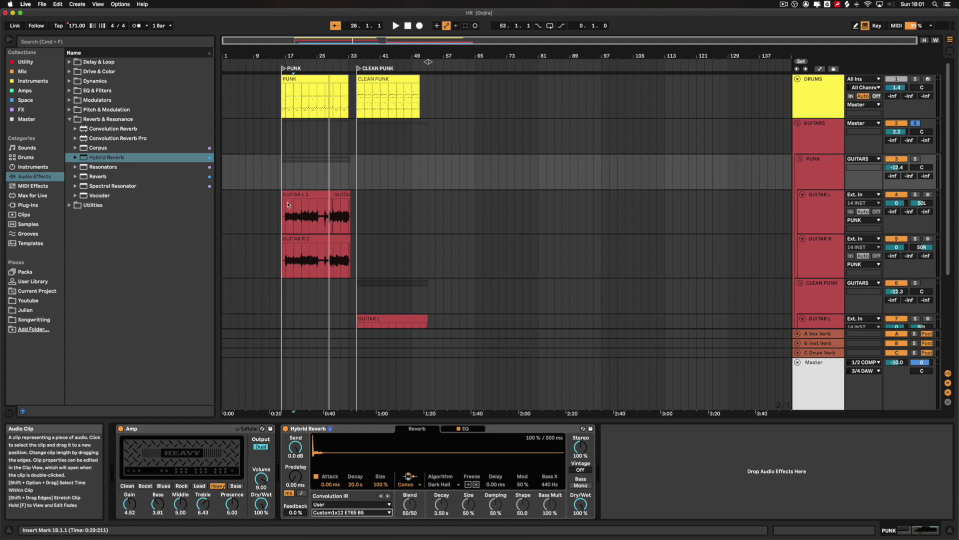
# Loop bars 17 to 25 of the punk section's GUITAR L clip and play it with the PUNK group's devices shown
pyautogui.moveTo(285, 215); pyautogui.dragTo(313, 214)
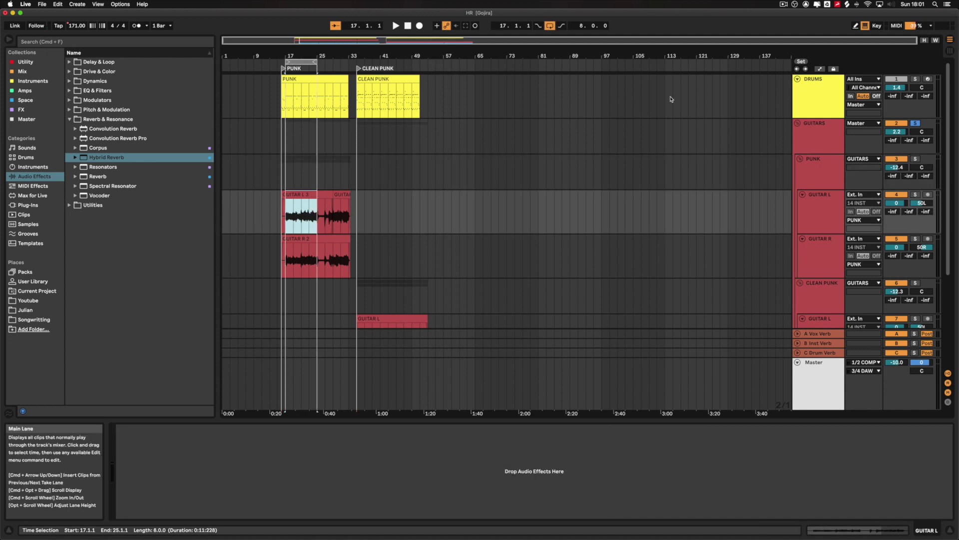
pyautogui.click(827, 160)
pyautogui.press('space')
# Audition the impulse responses Custom1x12 ET65 C6, Hes Dem MOD C414 B2, Meshall Fredman E4 and REVV 212 - Vet30 A3 during playback
pyautogui.click(388, 496)
pyautogui.click(387, 496)
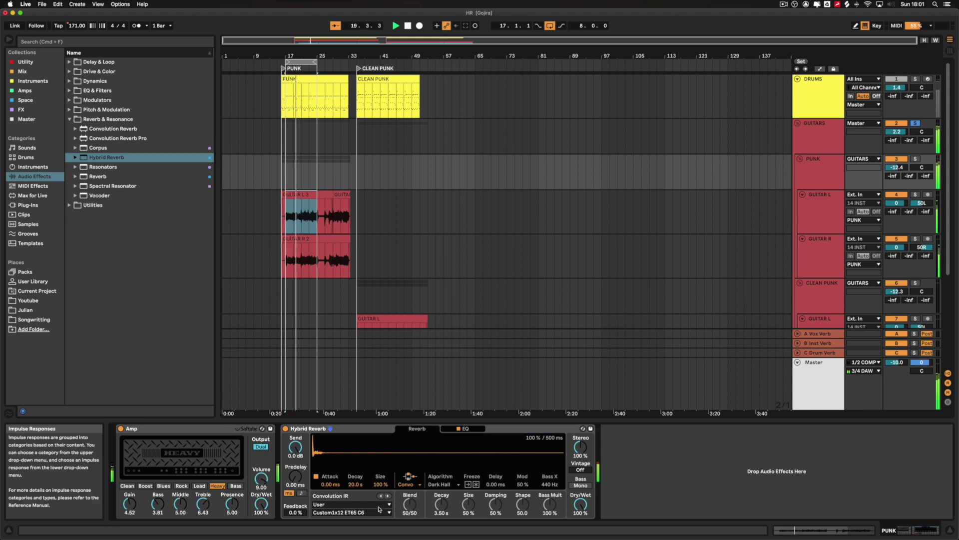
pyautogui.click(352, 512)
pyautogui.click(357, 192)
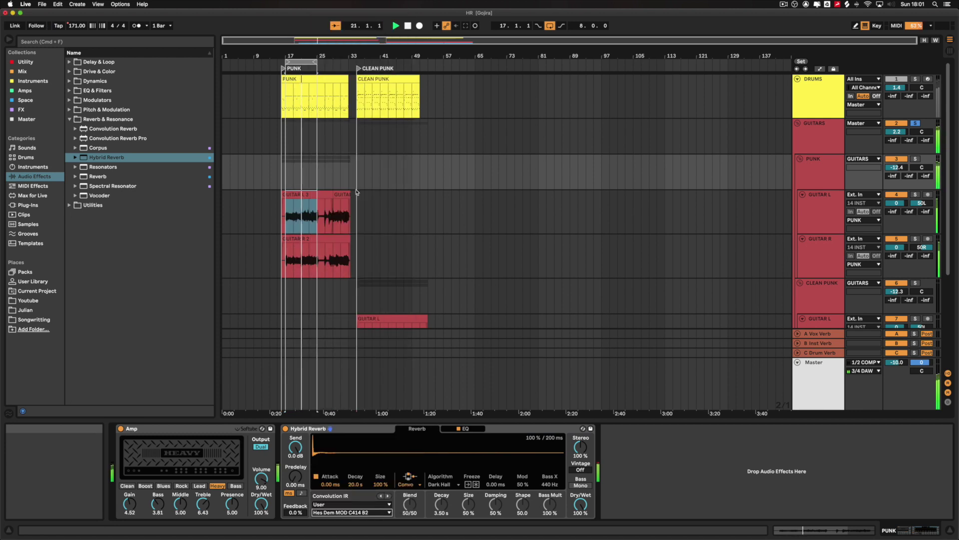
pyautogui.click(352, 513)
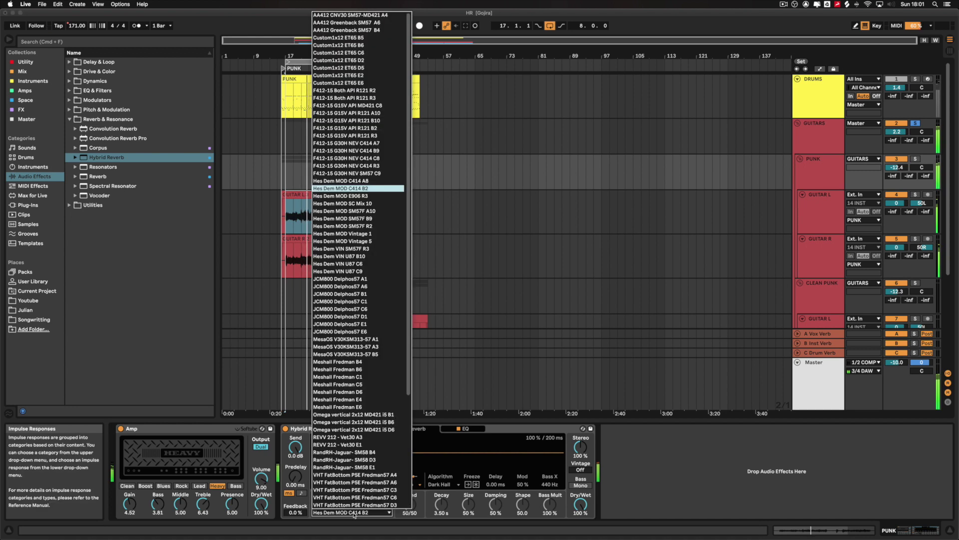
pyautogui.click(338, 403)
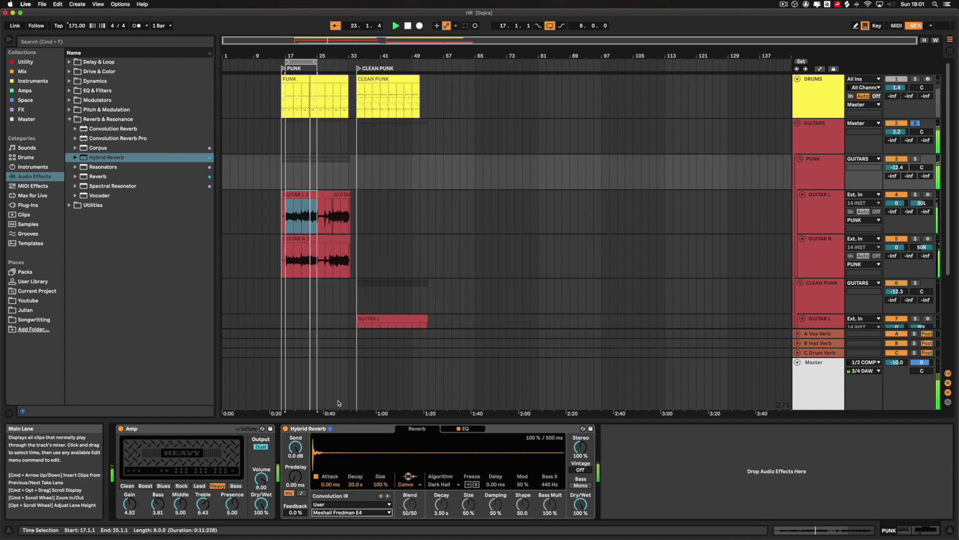
pyautogui.click(345, 512)
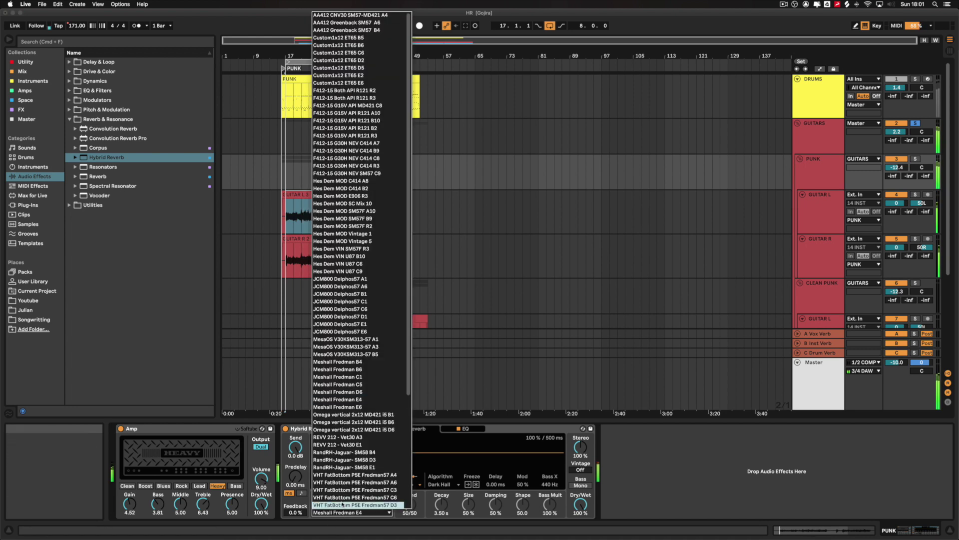
pyautogui.click(343, 436)
# Load the AA412 Greenback SM57 B4 impulse response for the PUNK group and play the full mix from bar 17
pyautogui.click(347, 512)
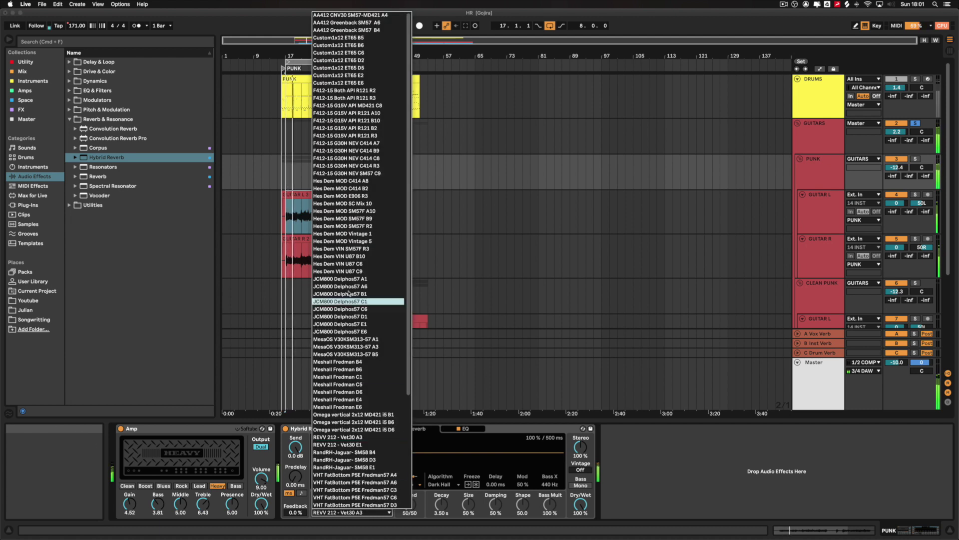
pyautogui.click(327, 30)
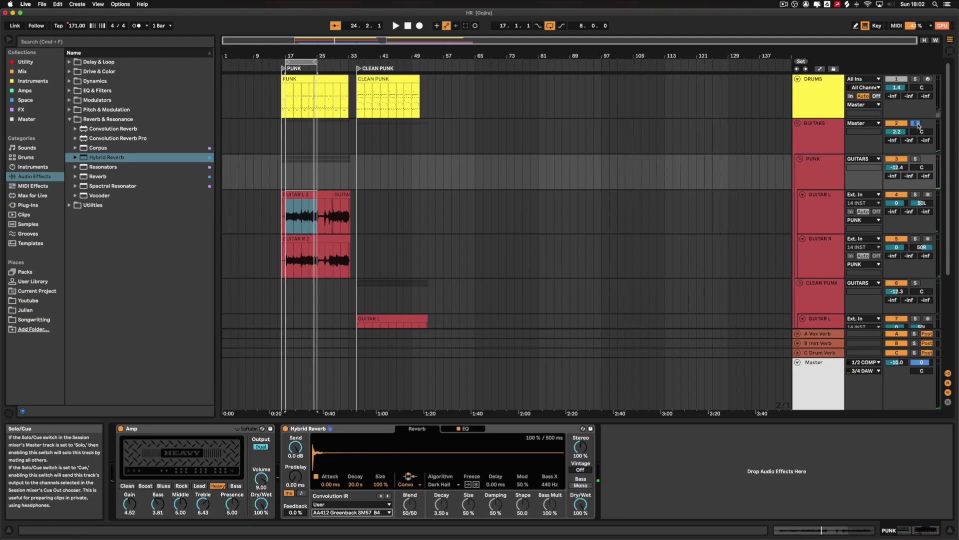
pyautogui.click(284, 168)
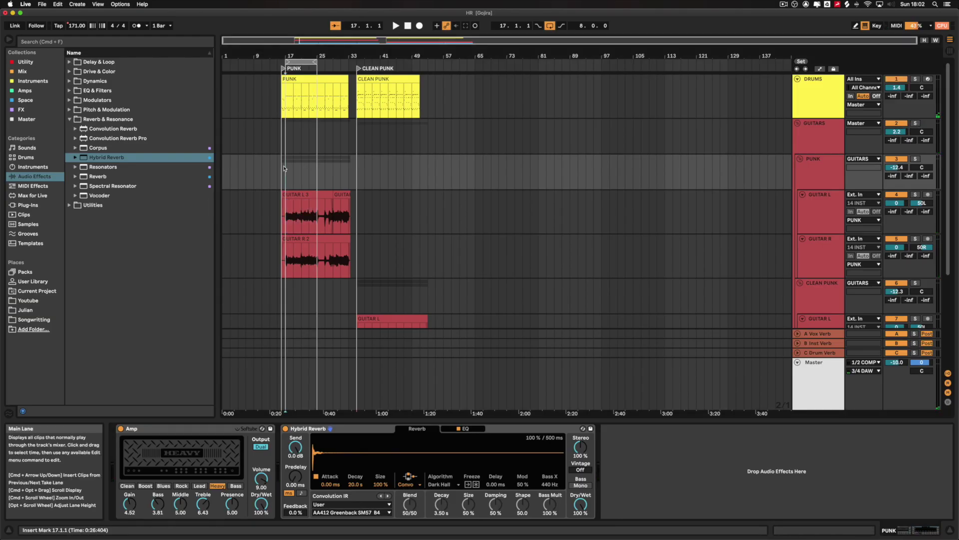
pyautogui.press('space')
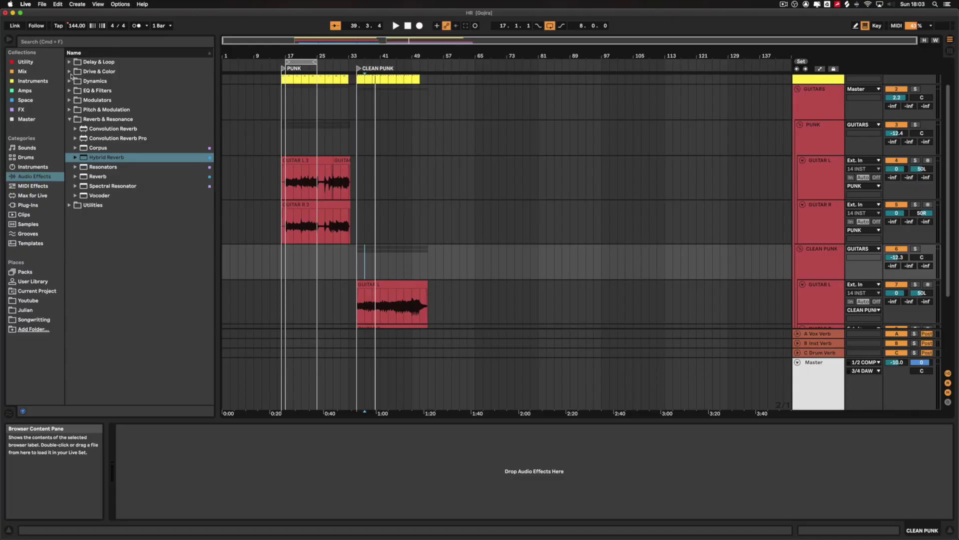
# Add an Amp of the Blues type to the CLEAN PUNK group track and set its output to Dual
pyautogui.click(69, 71)
pyautogui.click(85, 82)
pyautogui.moveTo(94, 95); pyautogui.dragTo(249, 469)
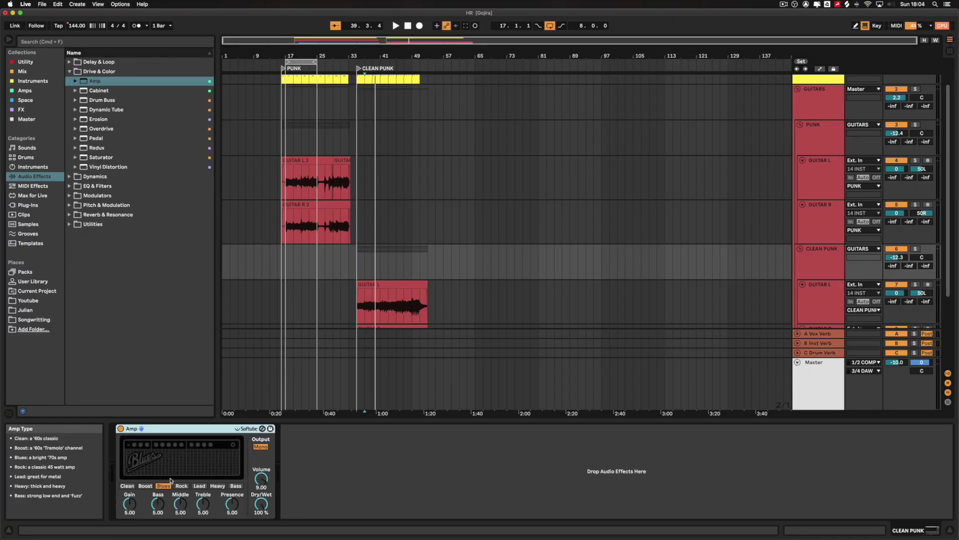
pyautogui.press('space')
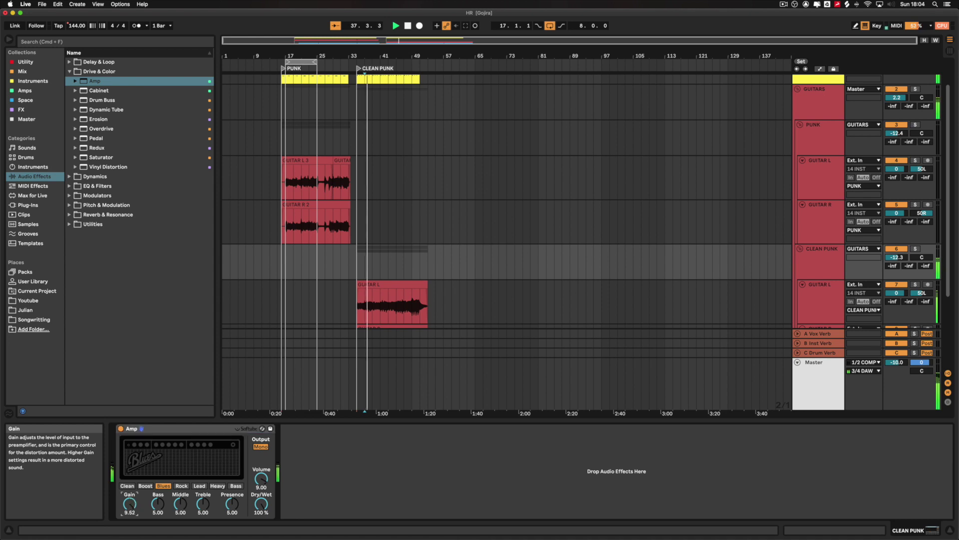
pyautogui.click(261, 446)
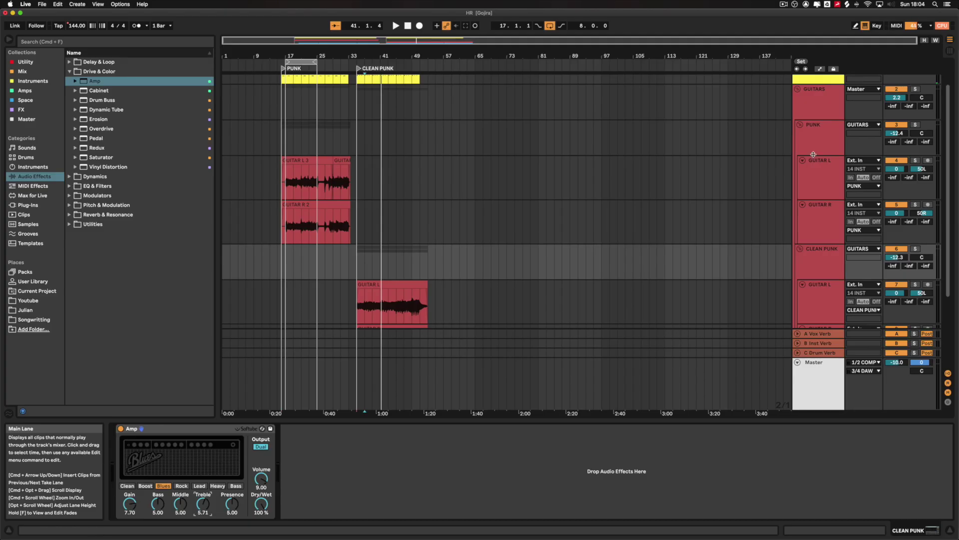
# Copy the Hybrid Reverb from the PUNK group to the CLEAN PUNK group after its Amp and start playback
pyautogui.click(348, 429)
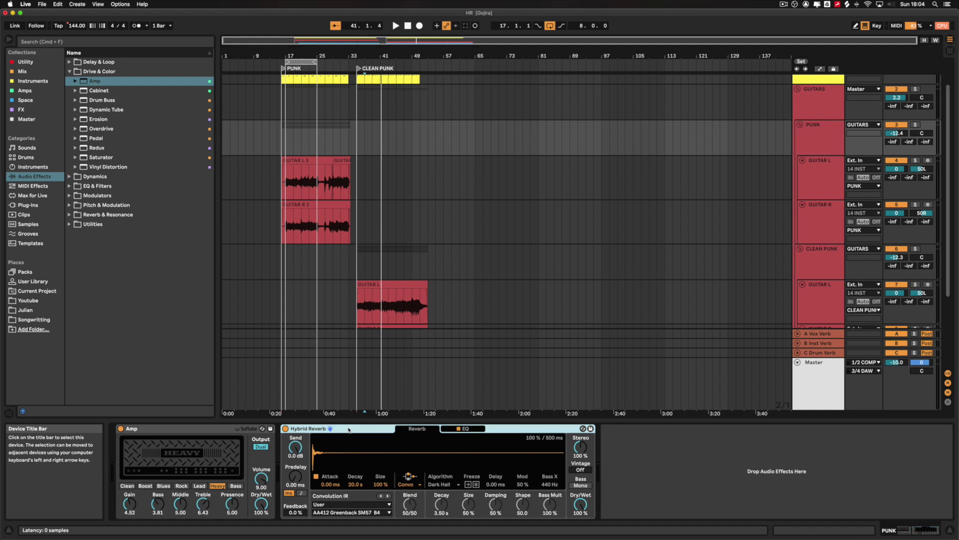
pyautogui.click(831, 259)
pyautogui.press('super+v')
pyautogui.press('space')
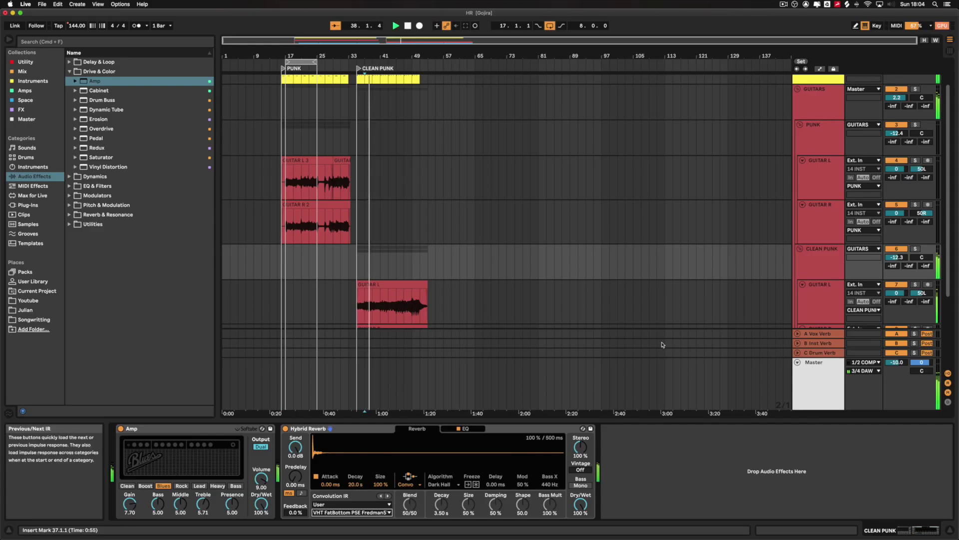
# Audition the impulse responses RandRH-Jaguar- SM58 E1 and Meshall Fredman B4 in the CLEAN PUNK group's Hybrid Reverb
pyautogui.click(818, 262)
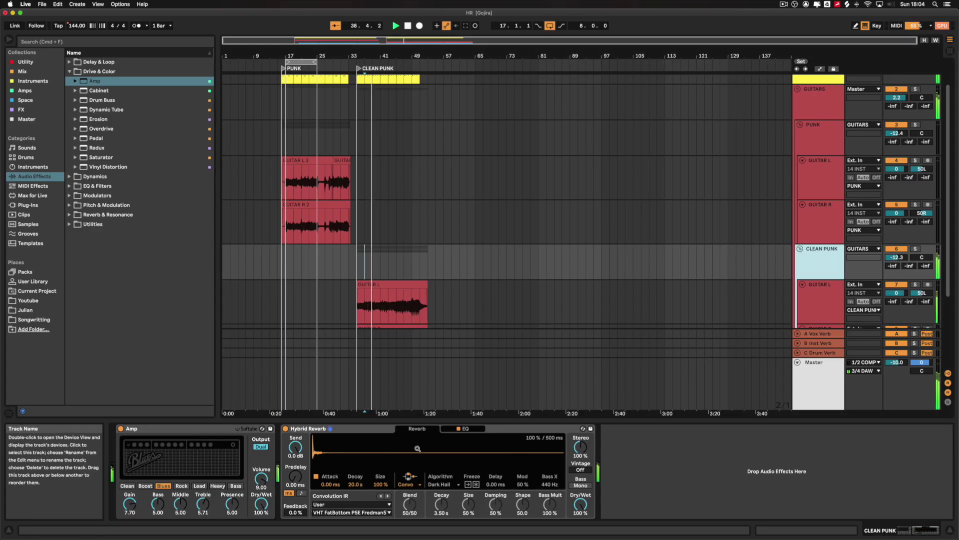
pyautogui.click(388, 497)
pyautogui.click(381, 496)
pyautogui.click(365, 512)
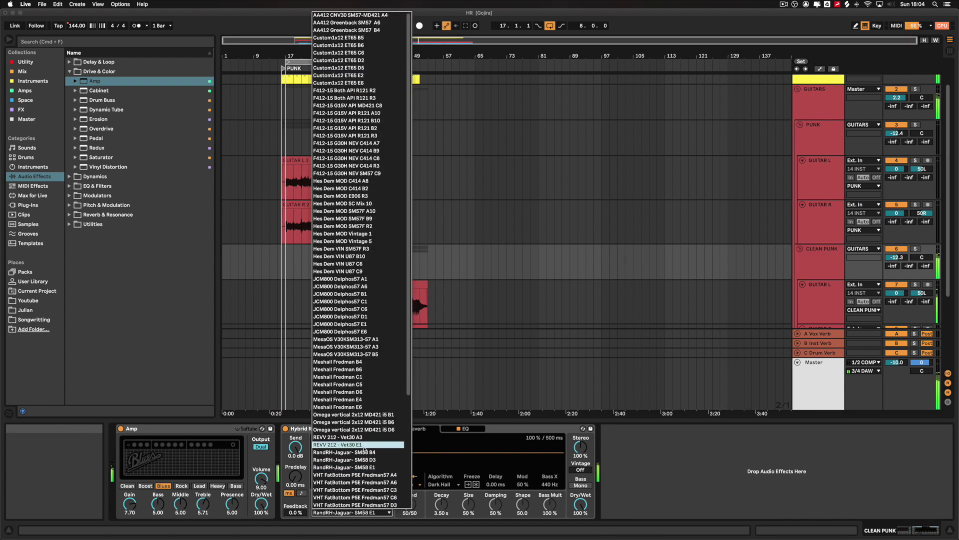
pyautogui.click(353, 362)
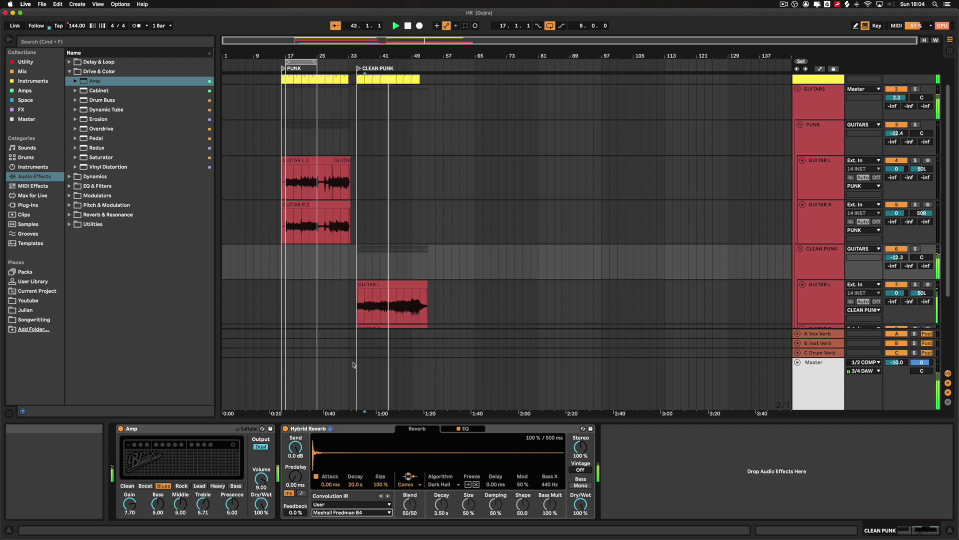
# Audition the impulse responses Hes Dem MOD E906 R3, F412-15 G15V API MD421 C8 and F412-15 G15V API R121 B10 on the clean guitar
pyautogui.click(350, 513)
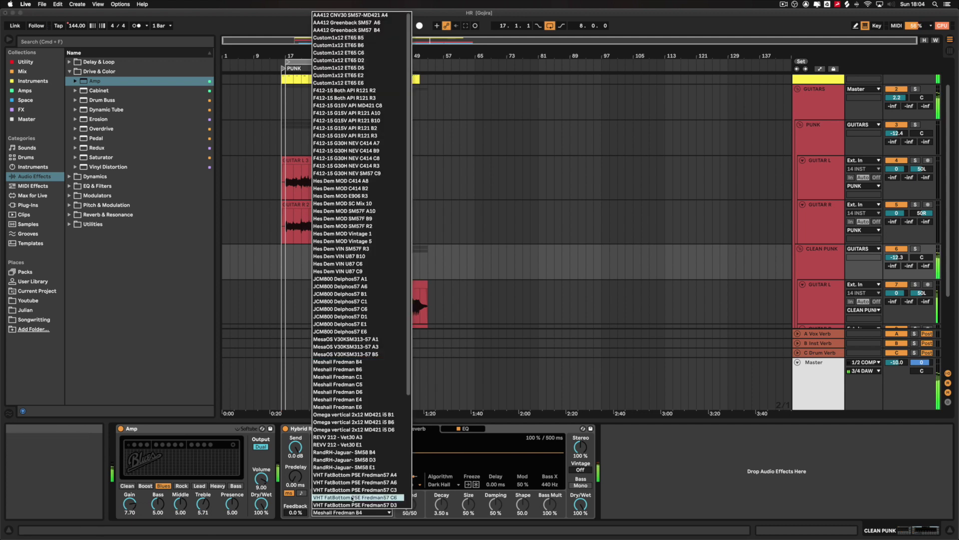
pyautogui.click(381, 196)
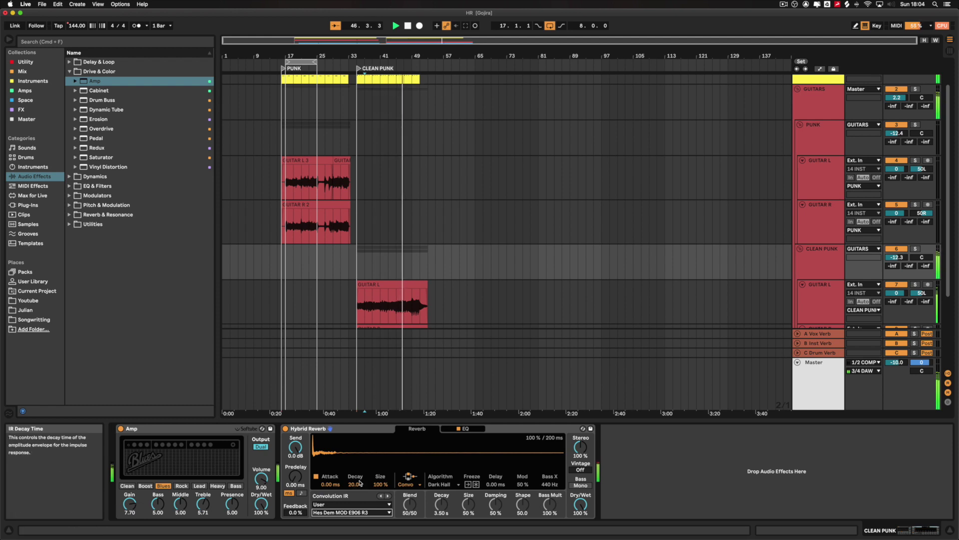
pyautogui.click(351, 512)
pyautogui.click(379, 105)
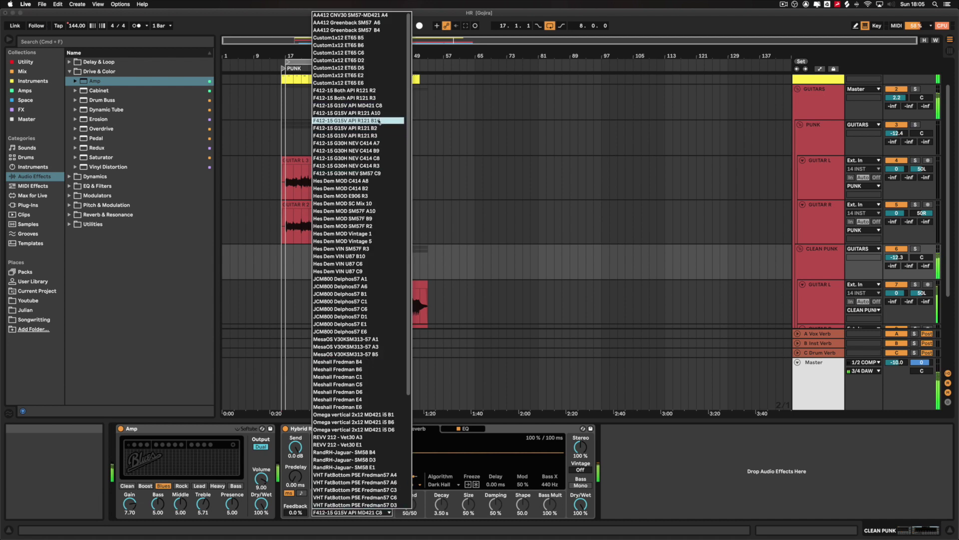
pyautogui.click(378, 121)
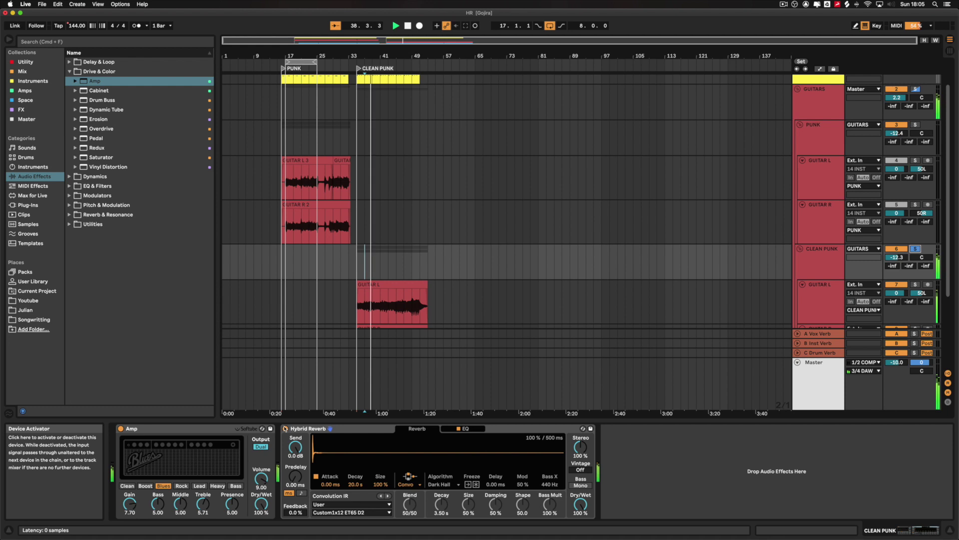
# Bypass and re-enable the CLEAN PUNK group's Hybrid Reverb during playback to compare the guitar tone with and without it
pyautogui.click(285, 428)
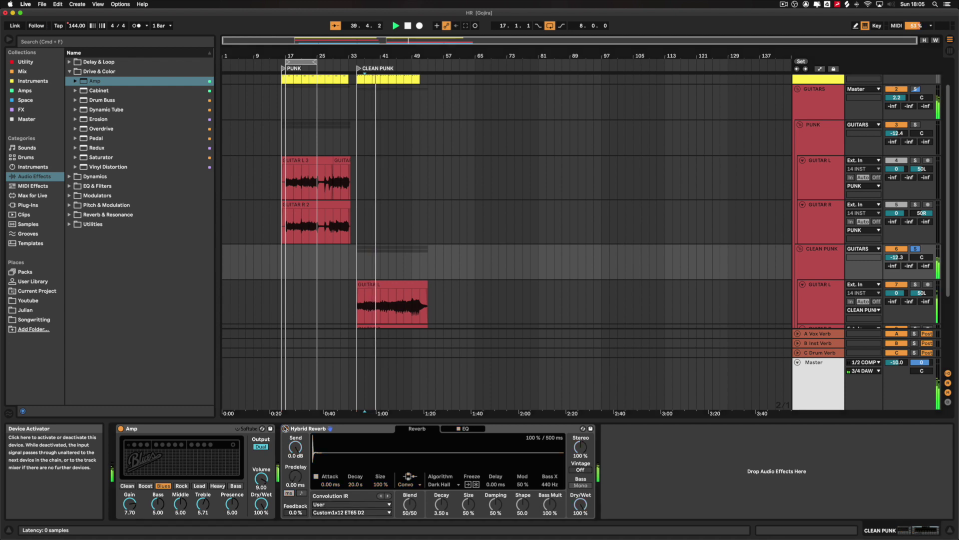
pyautogui.click(284, 429)
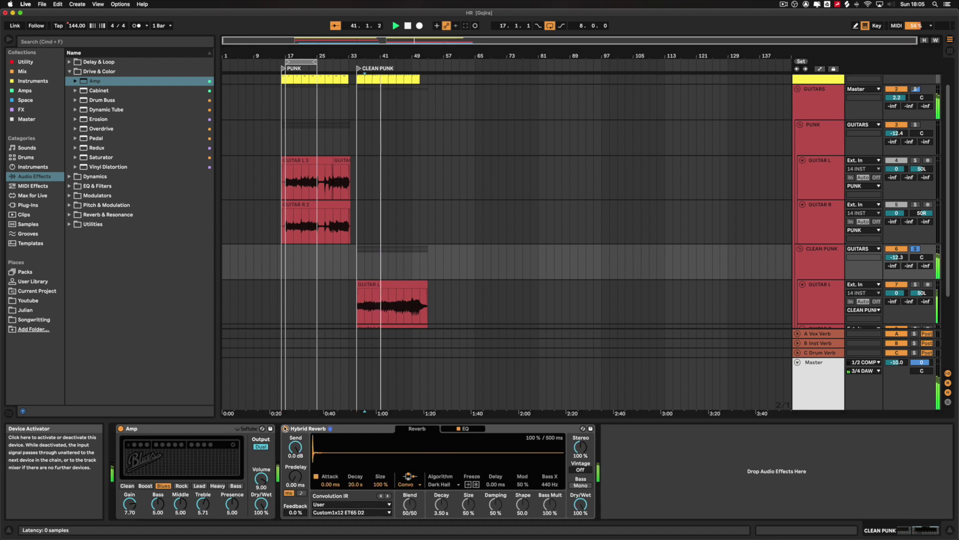